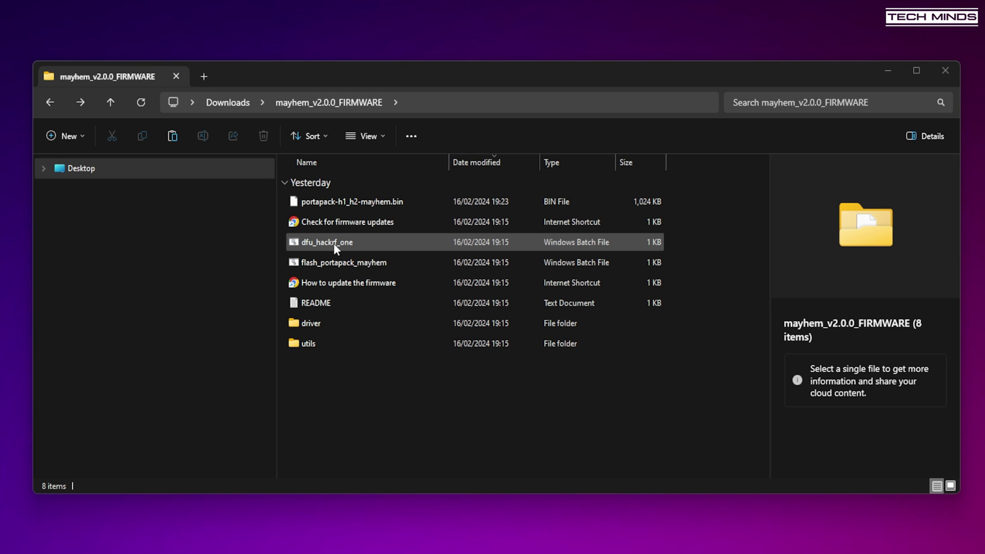
Run the flash_portapack_mayhem script and answer its press-any-key prompt to start reflashing
left_click(333, 261)
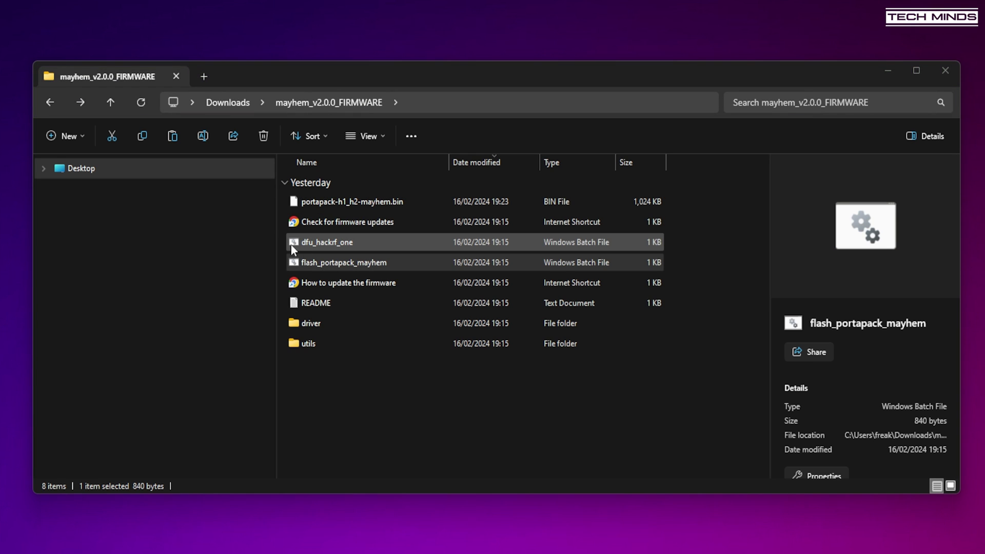
key("Return")
left_click_drag(416, 60, 434, 79)
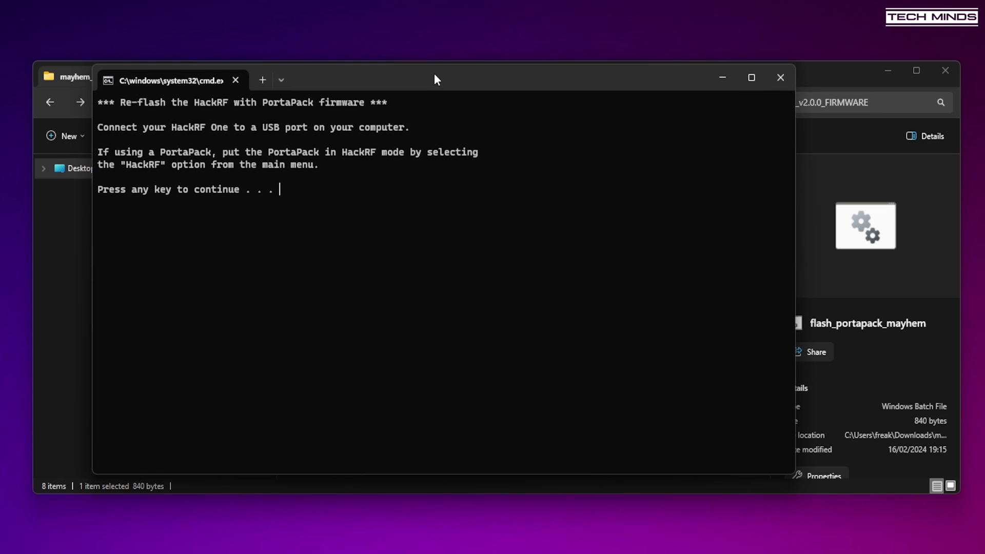
left_click(891, 70)
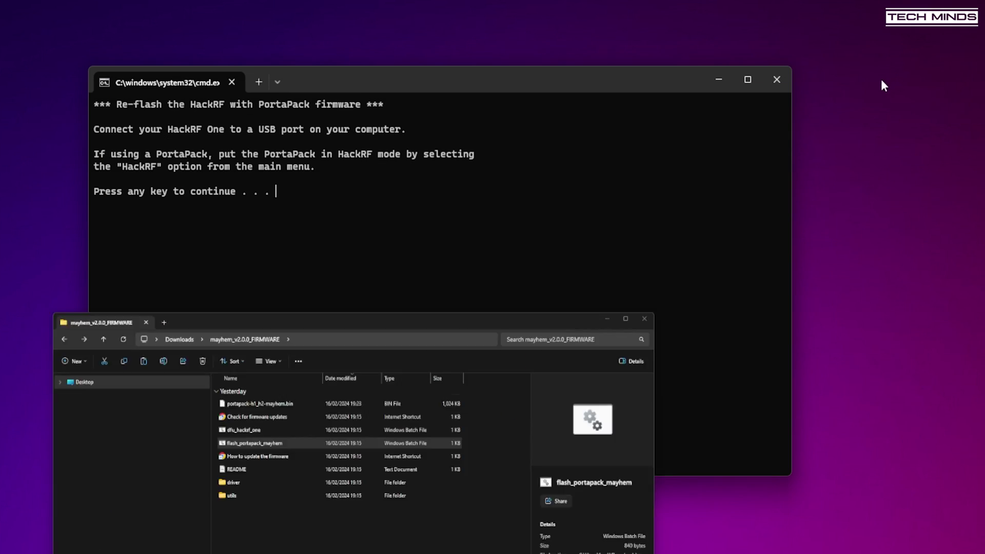
left_click_drag(454, 78, 523, 116)
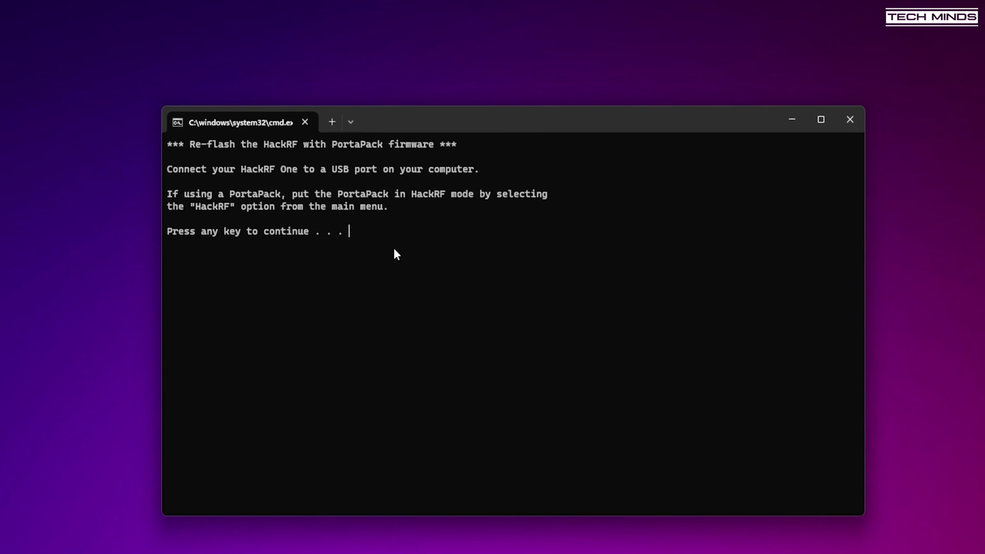
key("Return")
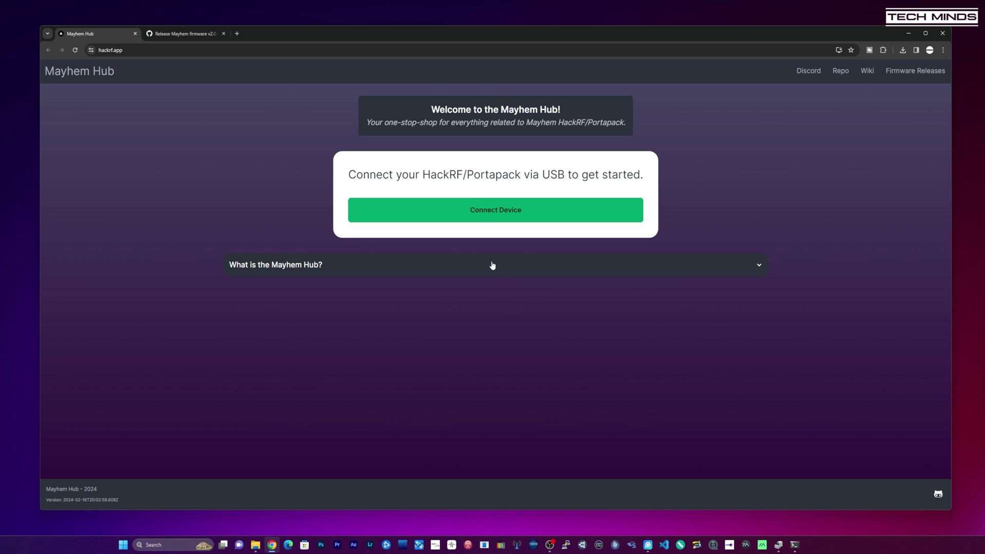
Connect the HackRF to Mayhem Hub through USB Serial Device (COM30)
left_click(488, 216)
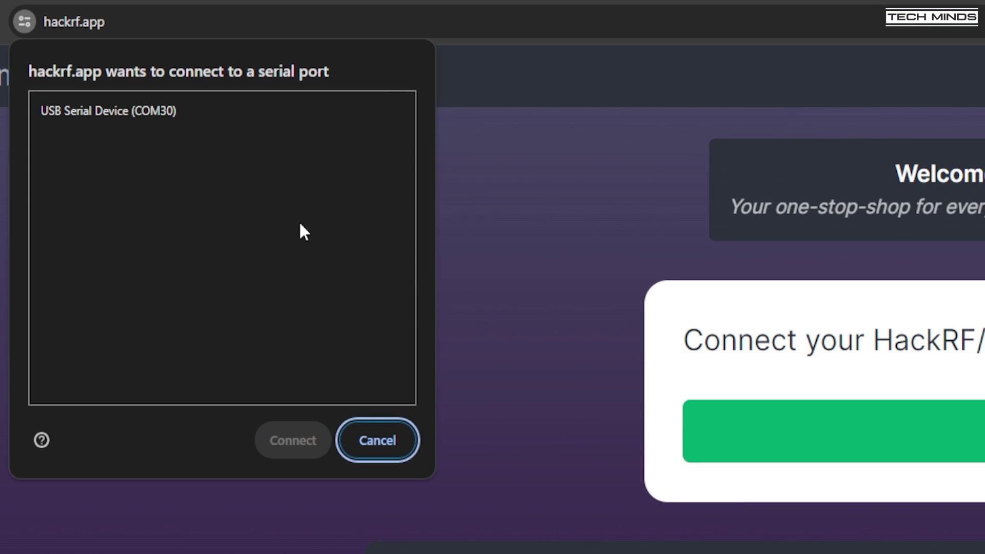
left_click(98, 112)
left_click(290, 442)
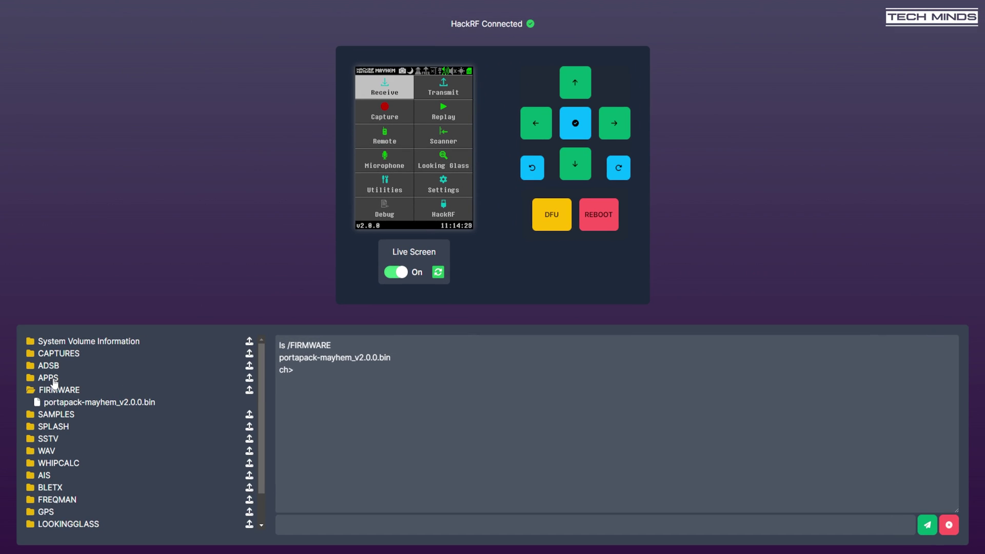
Expand the APPS folder in the SD card file panel to list its .ppma files
left_click(159, 371)
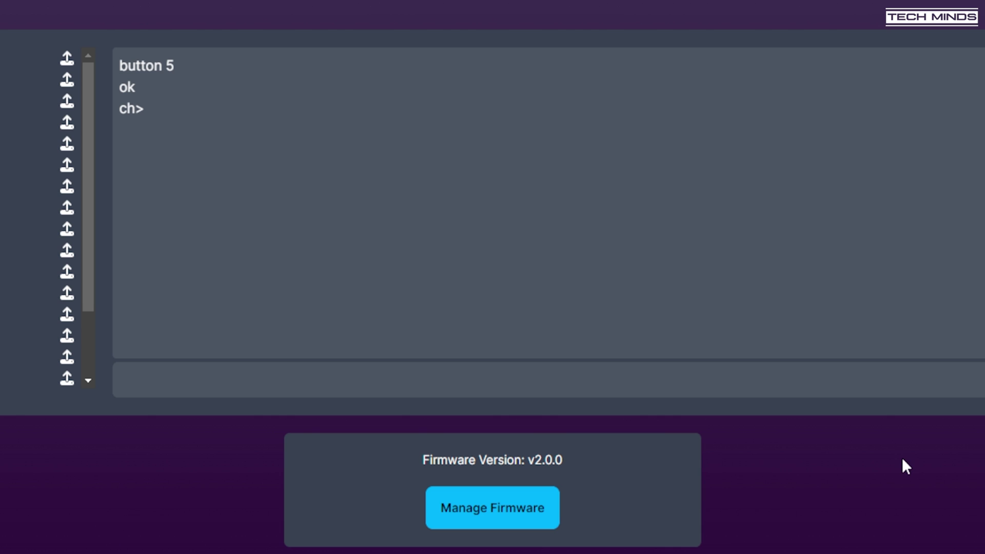
Update the device firmware to the latest stable release from Manage Firmware
left_click(469, 513)
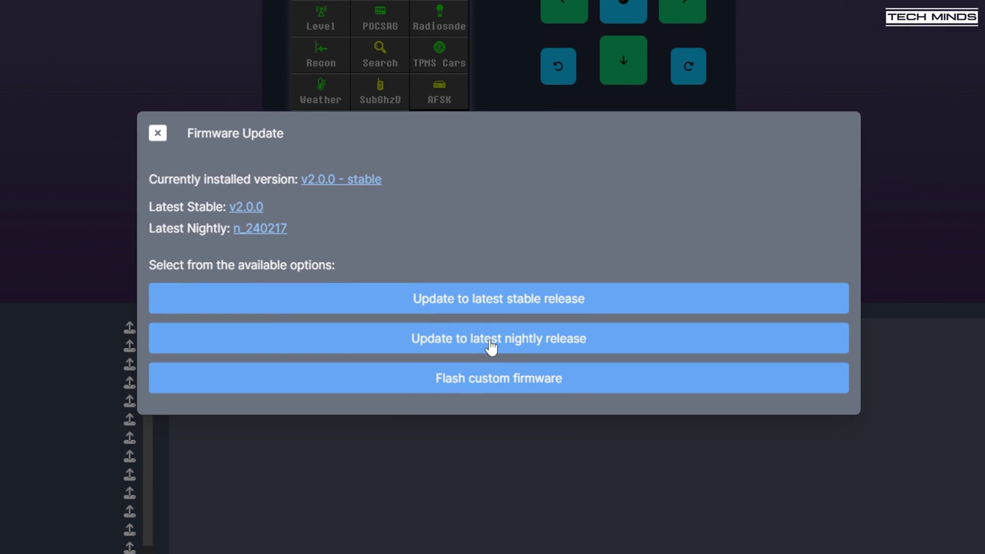
left_click(500, 298)
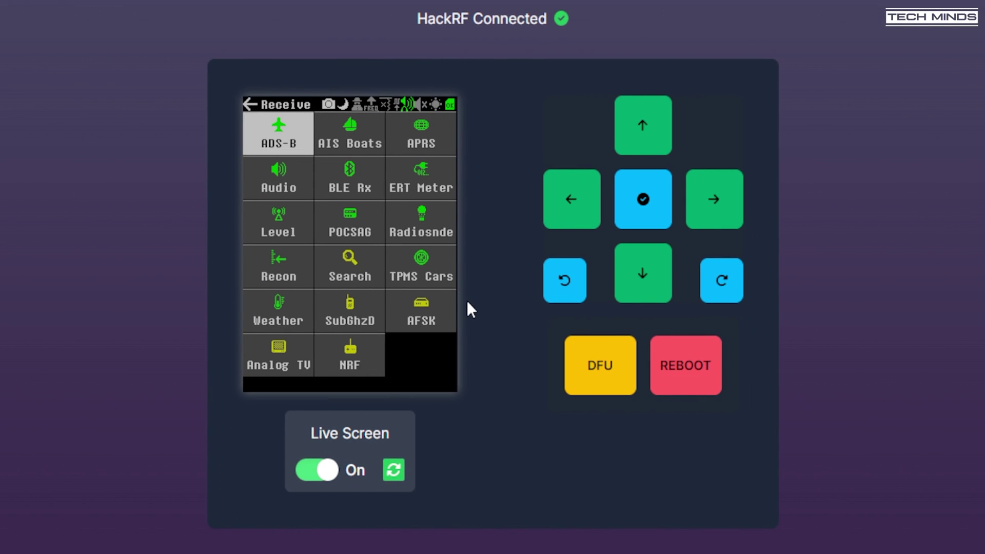
Visit TPMS Cars and the Receive menu on the live screen, then run Utilities > SD Over USB
left_click(424, 262)
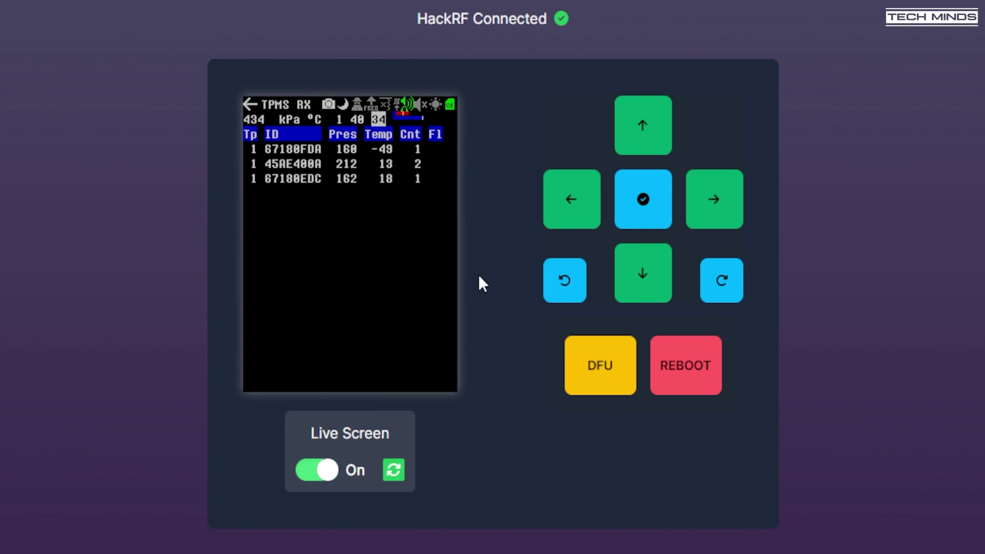
left_click(251, 106)
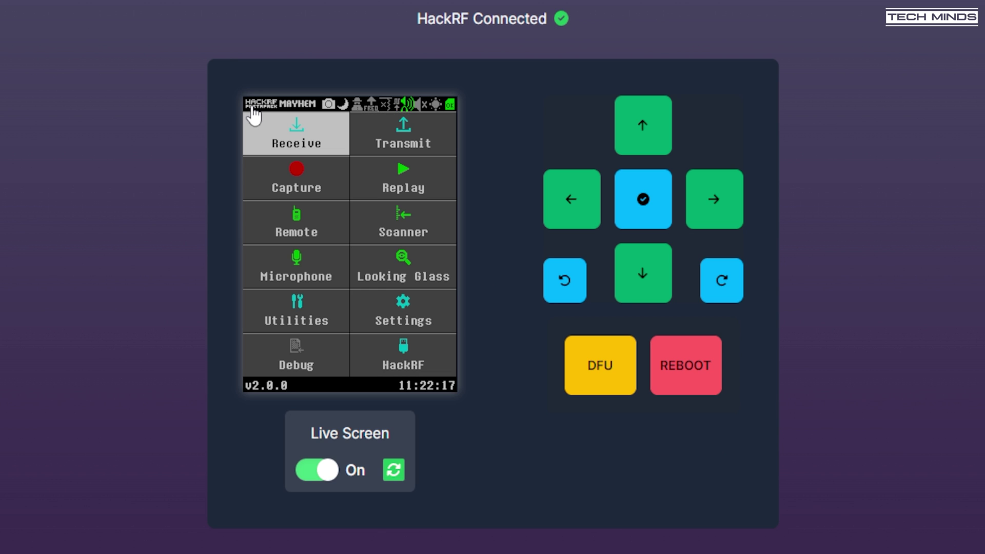
left_click(296, 140)
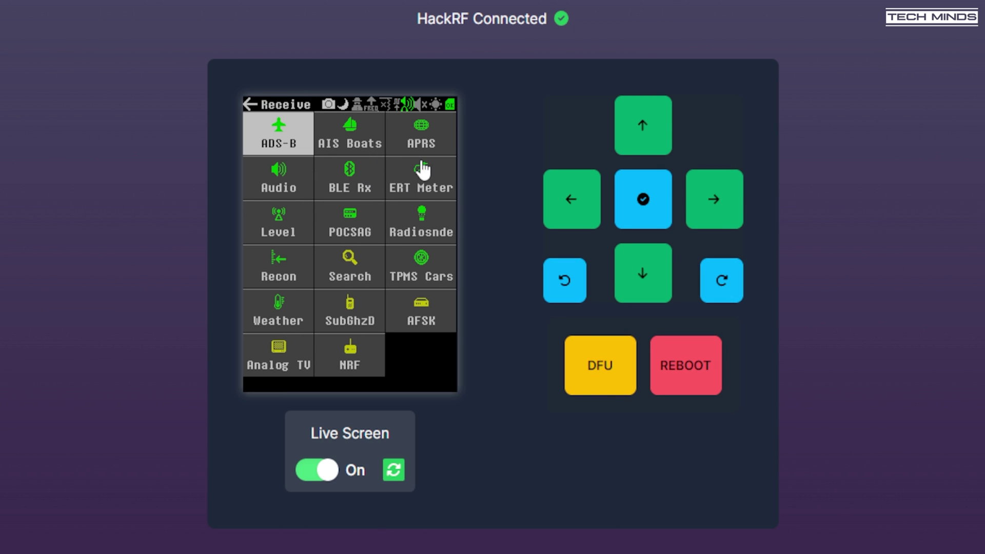
key("Escape")
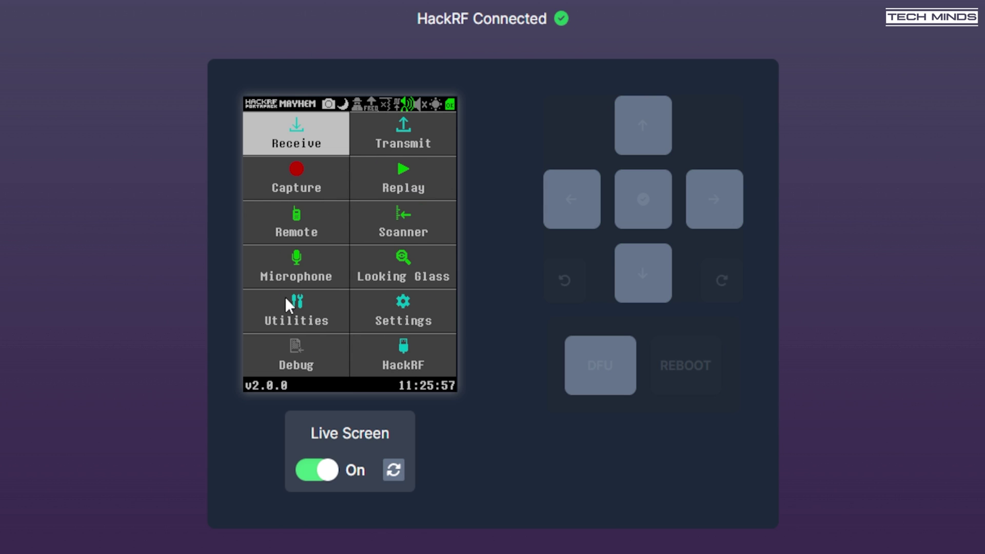
left_click(395, 224)
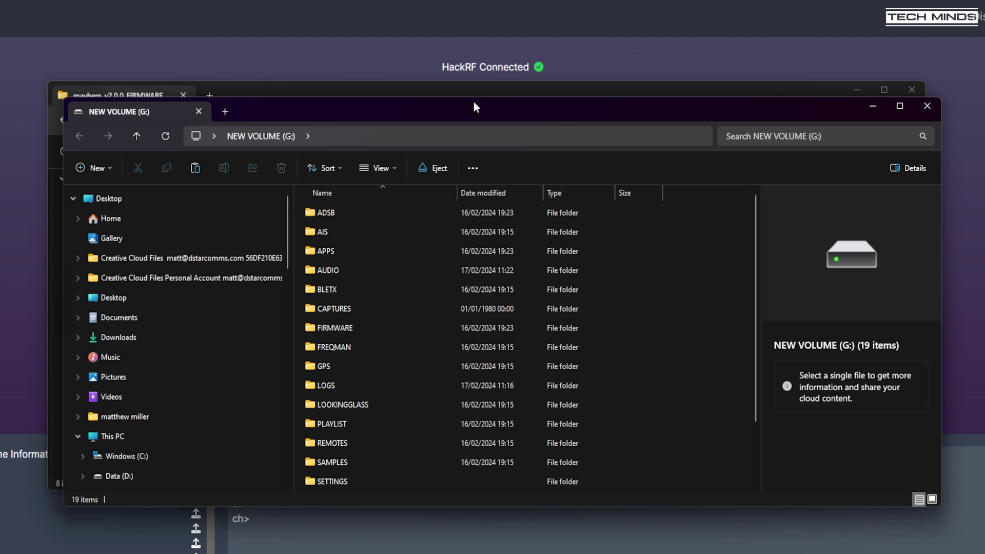
Open the APPS folder on the NEW VOLUME (G:) drive in File Explorer
left_click_drag(555, 106, 542, 89)
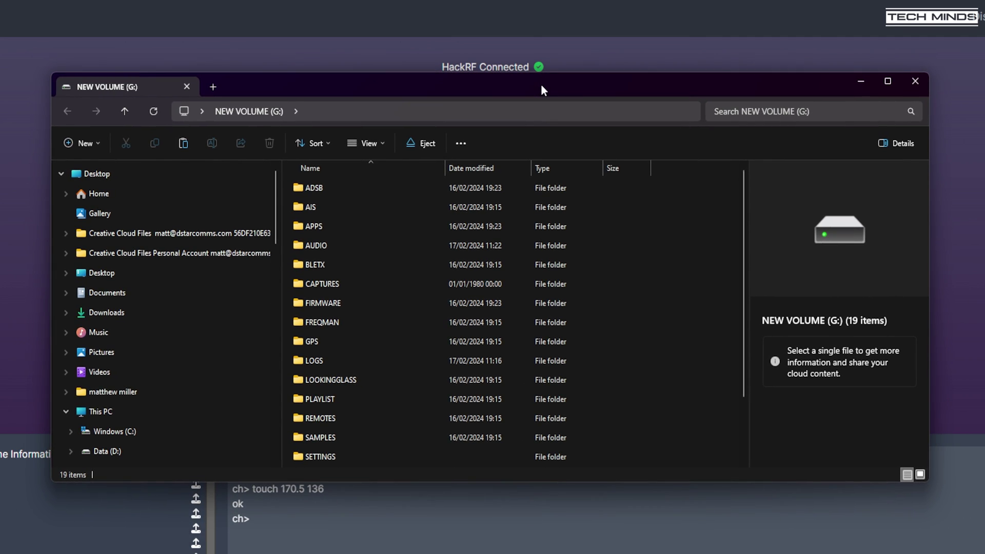
scroll(373, 333, "down", 2)
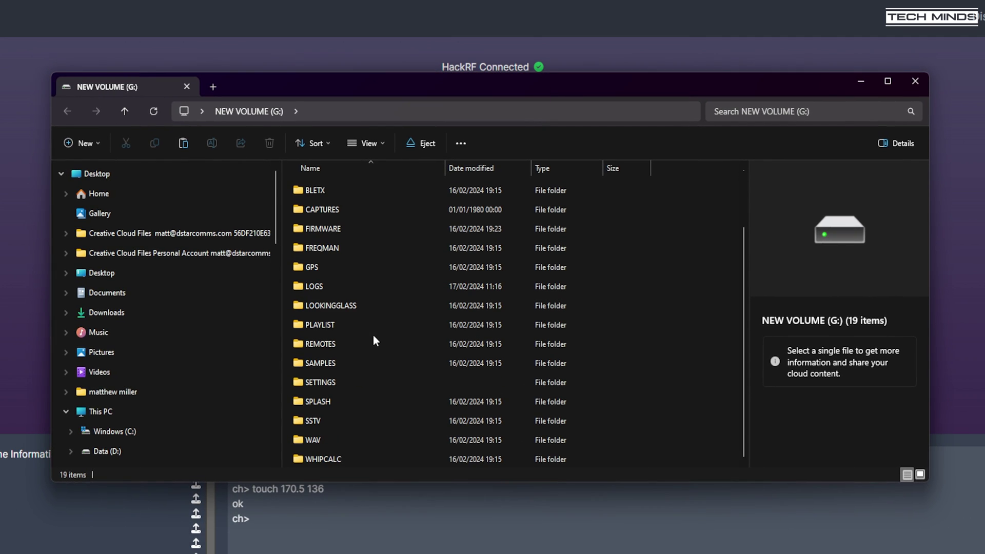
scroll(371, 352, "up", 2)
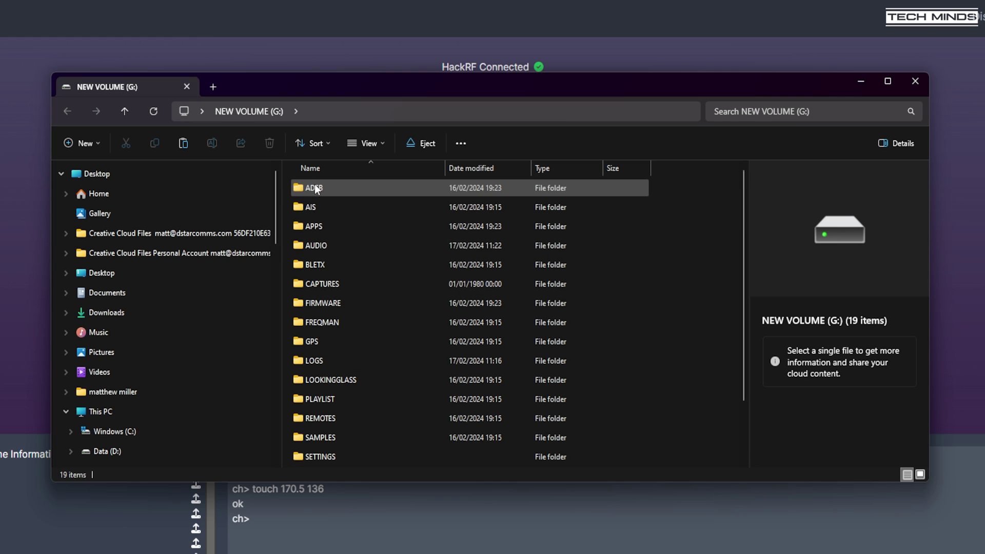
double_click(312, 227)
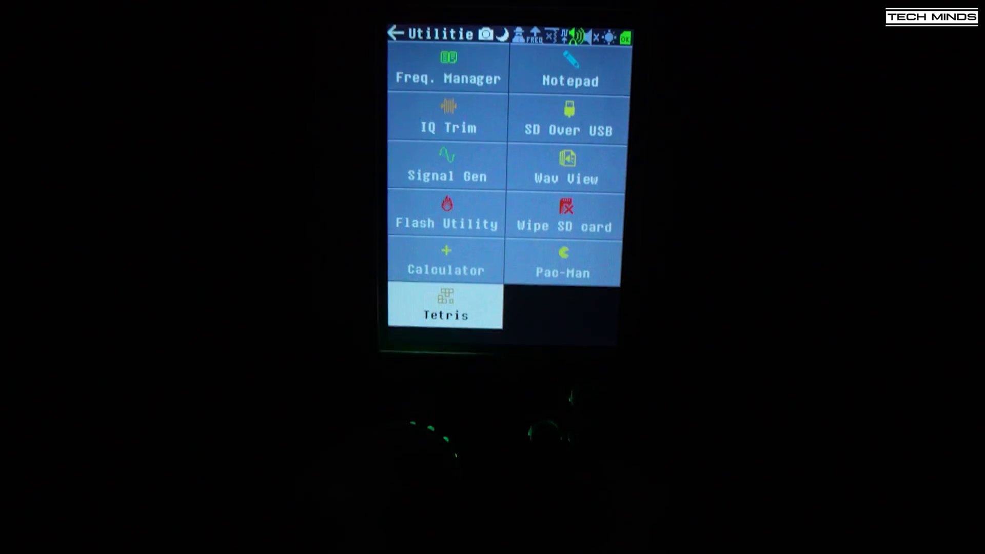
Exit the Pac-Man demo and launch Tetris on the PortaPack
key("Return")
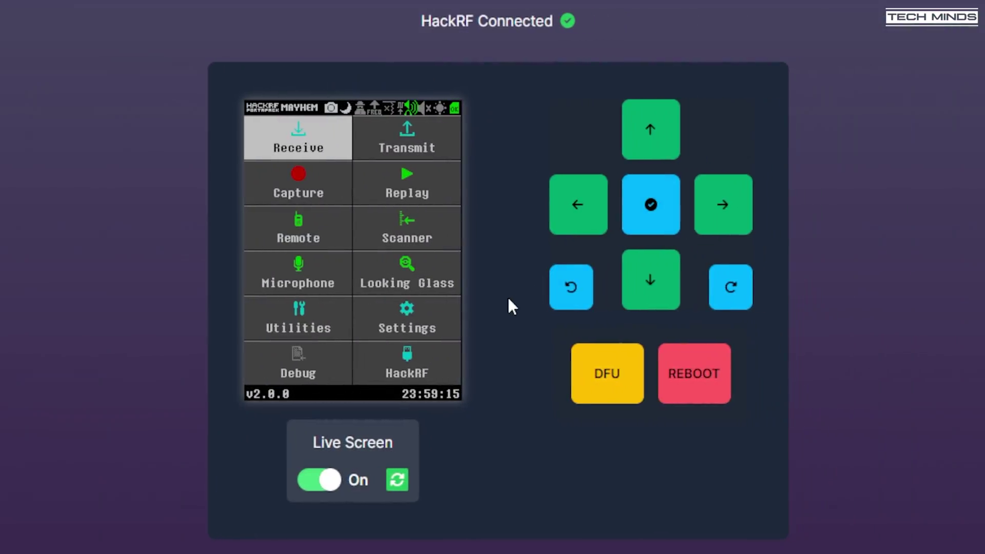
View the Encoder Dial, Date/Time and User Interface settings pages unchanged, then scroll the Settings menu down
left_click(408, 322)
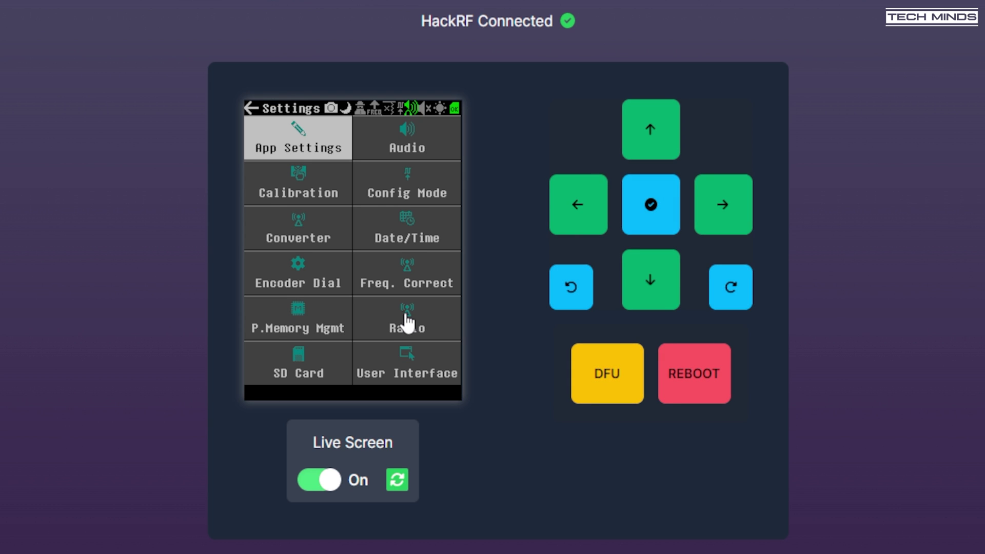
left_click(291, 283)
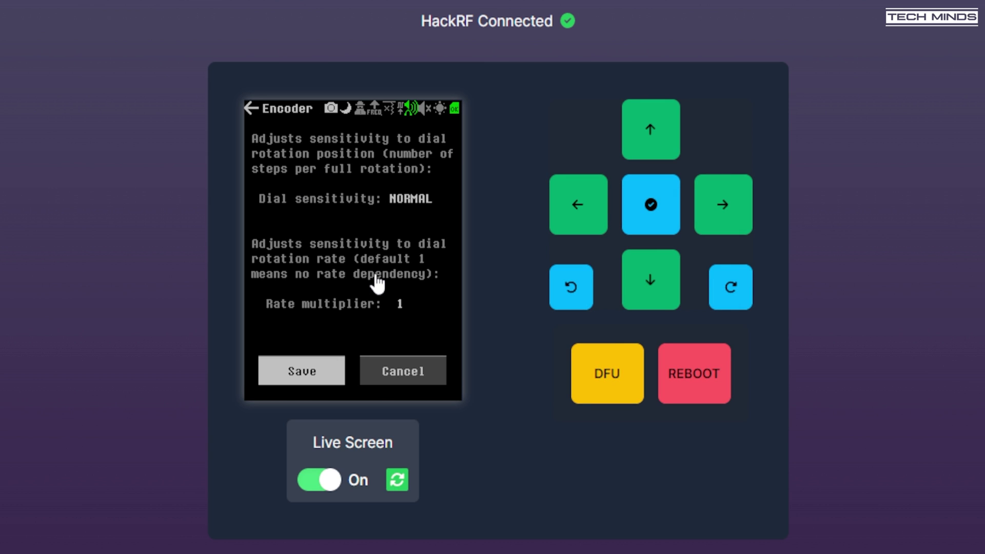
left_click(251, 109)
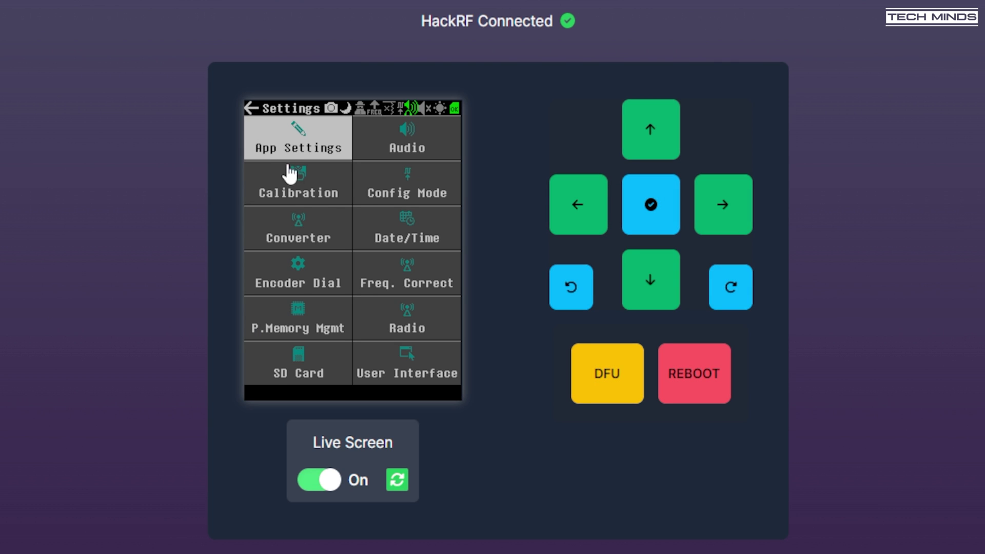
left_click(405, 223)
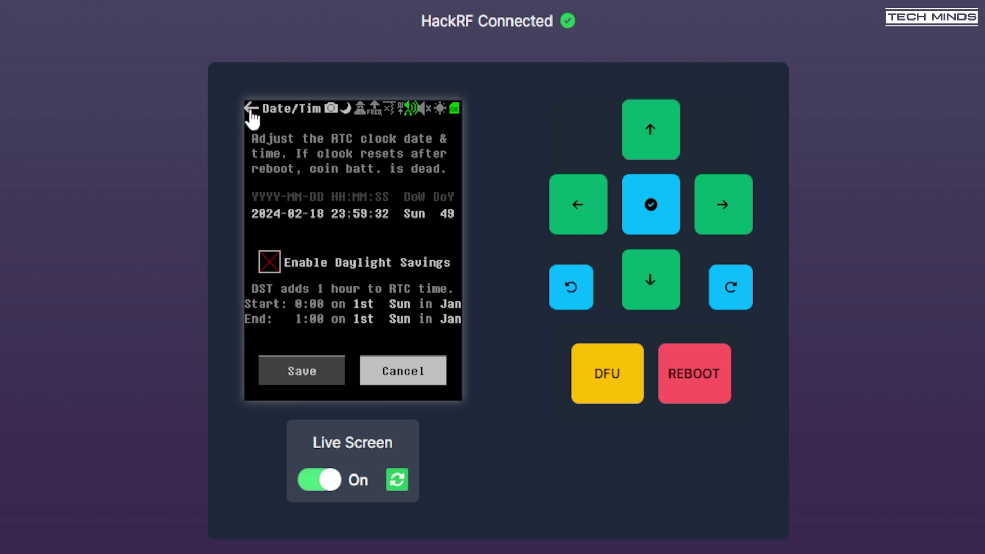
left_click(251, 109)
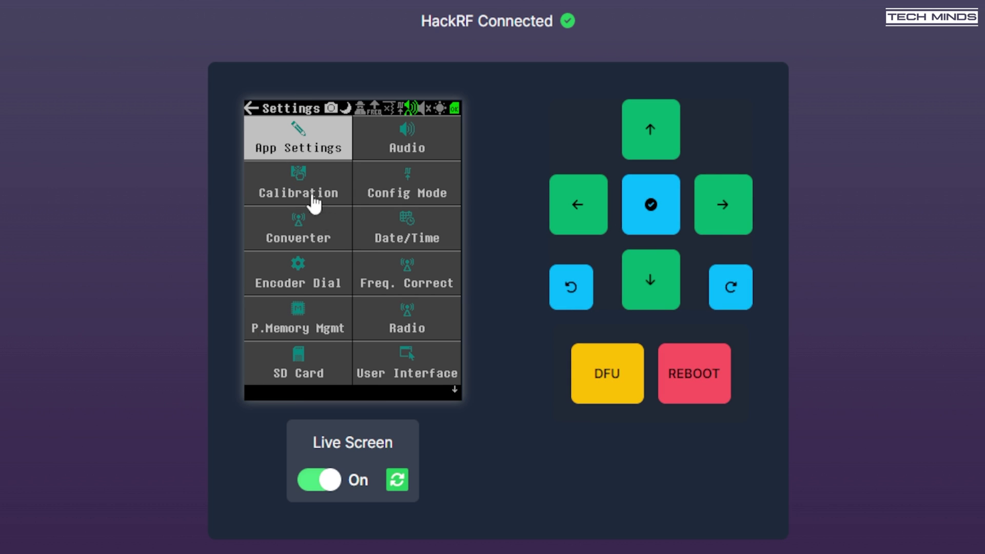
left_click(418, 369)
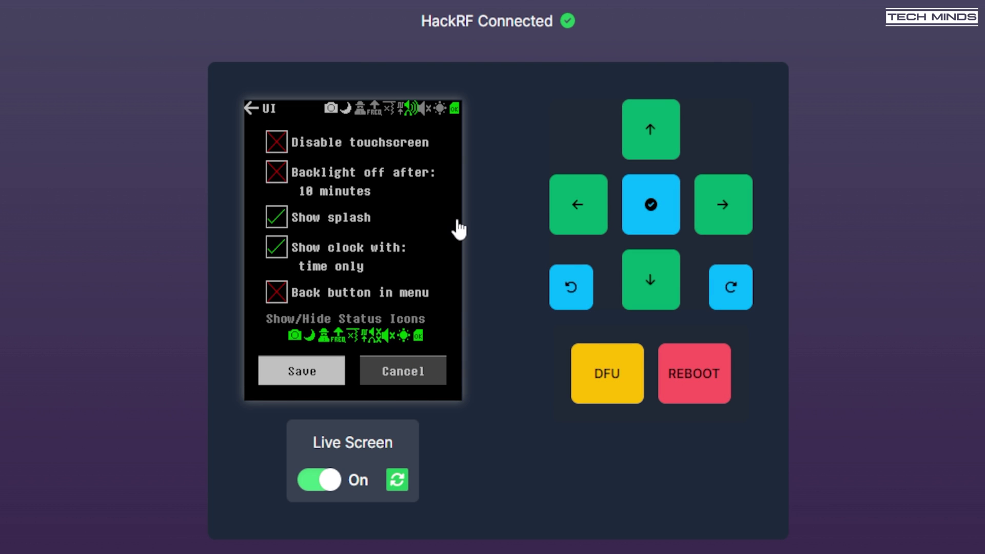
left_click(249, 107)
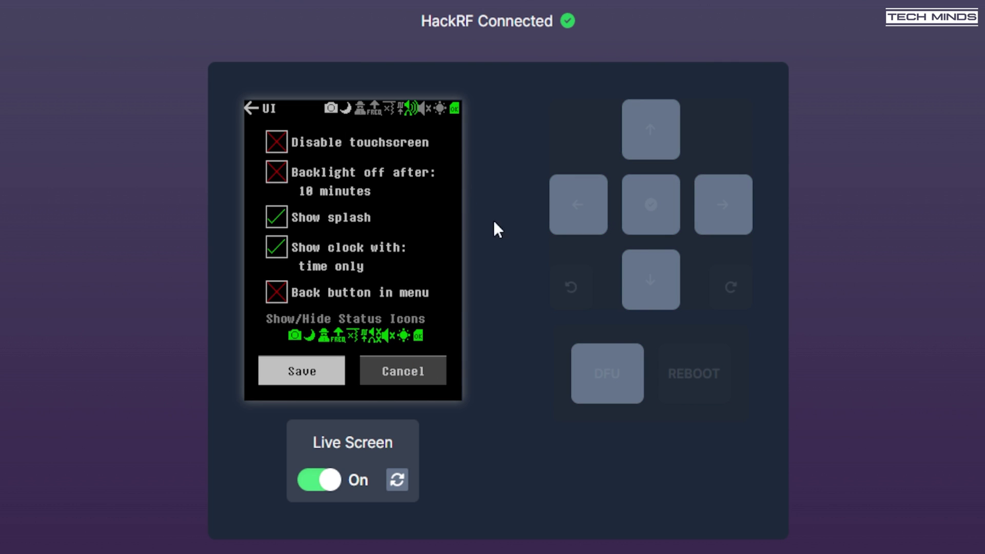
left_click(647, 276)
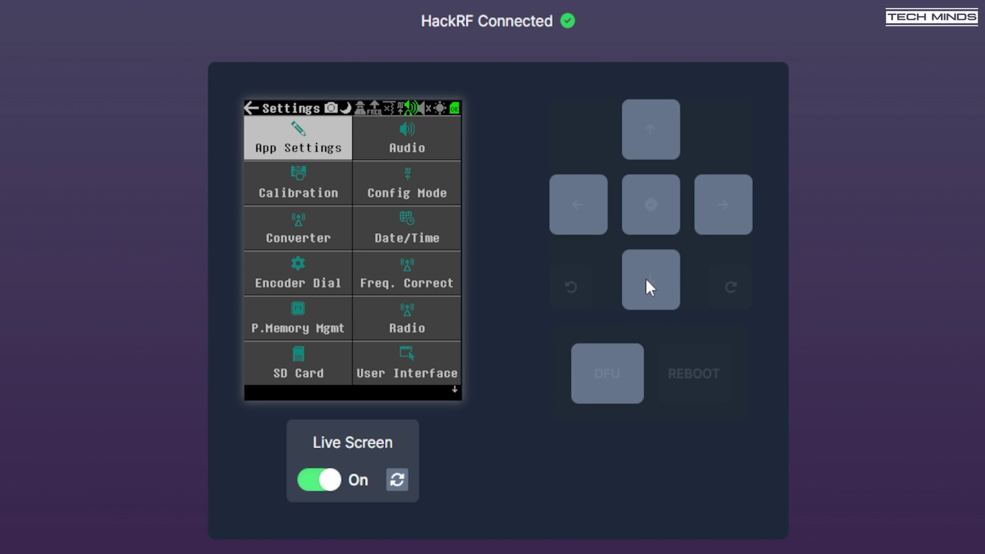